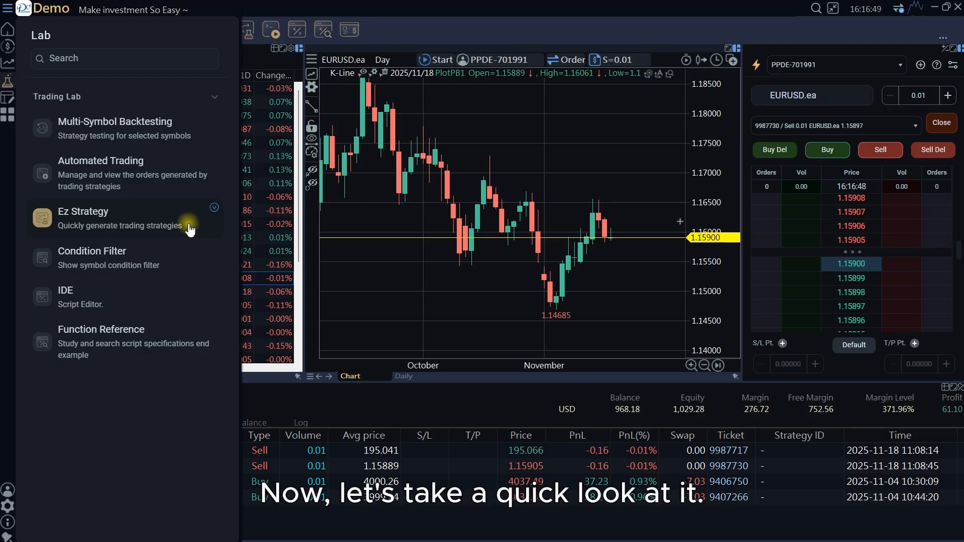
Step: Open Ez Strategy from the Trading Lab, read through the five pages of its teaching guide and dismiss it
{"action": "left_click", "coordinate": [189, 229]}
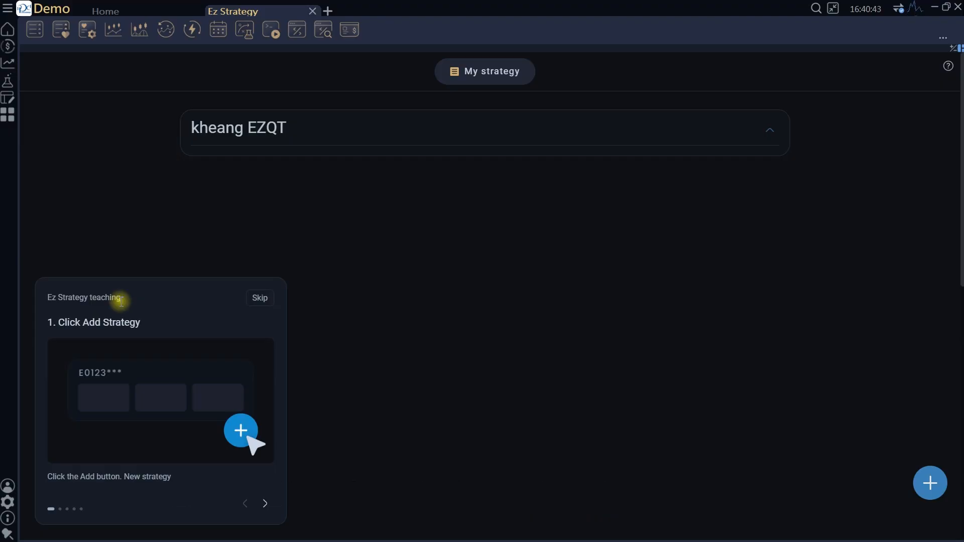
{"action": "left_click", "coordinate": [267, 505]}
{"action": "left_click", "coordinate": [267, 506]}
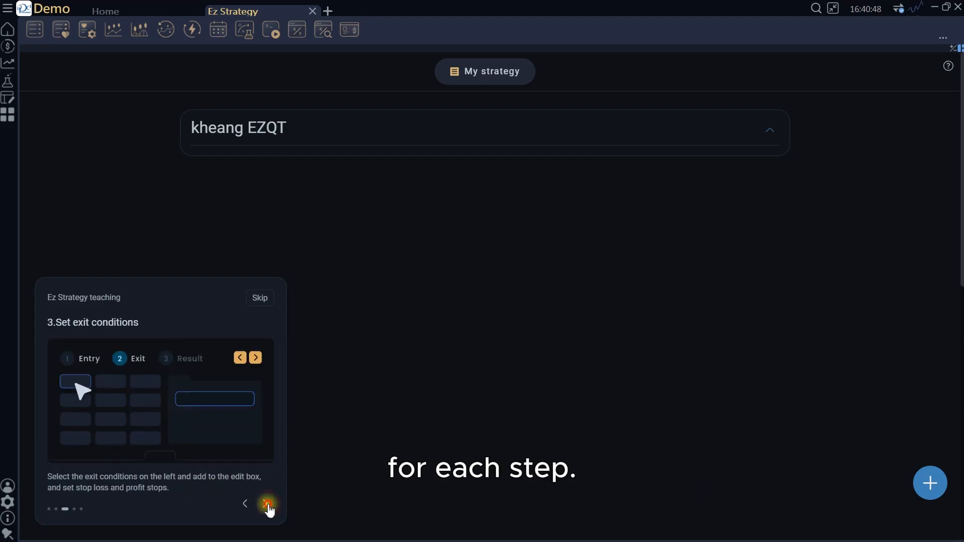
{"action": "left_click", "coordinate": [267, 505]}
{"action": "left_click", "coordinate": [268, 504]}
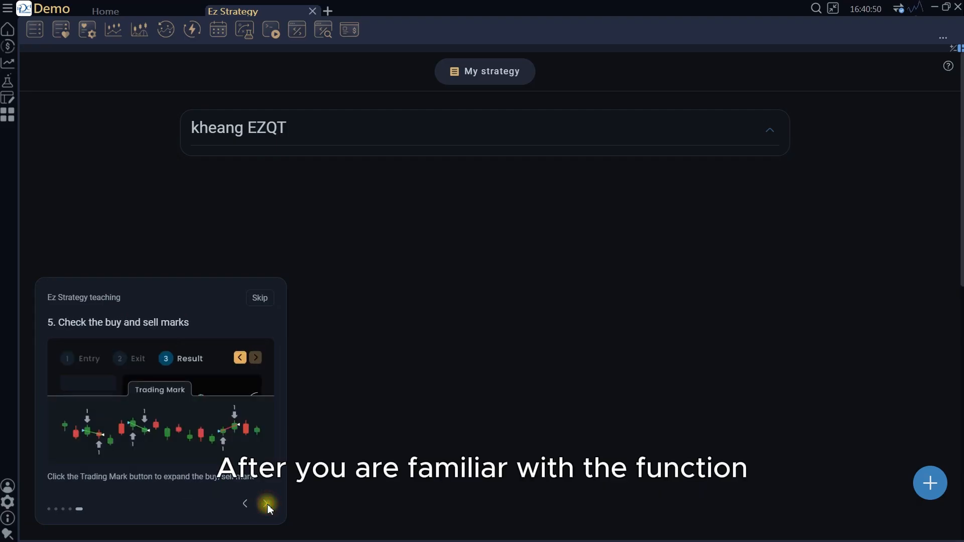
{"action": "left_click", "coordinate": [271, 302]}
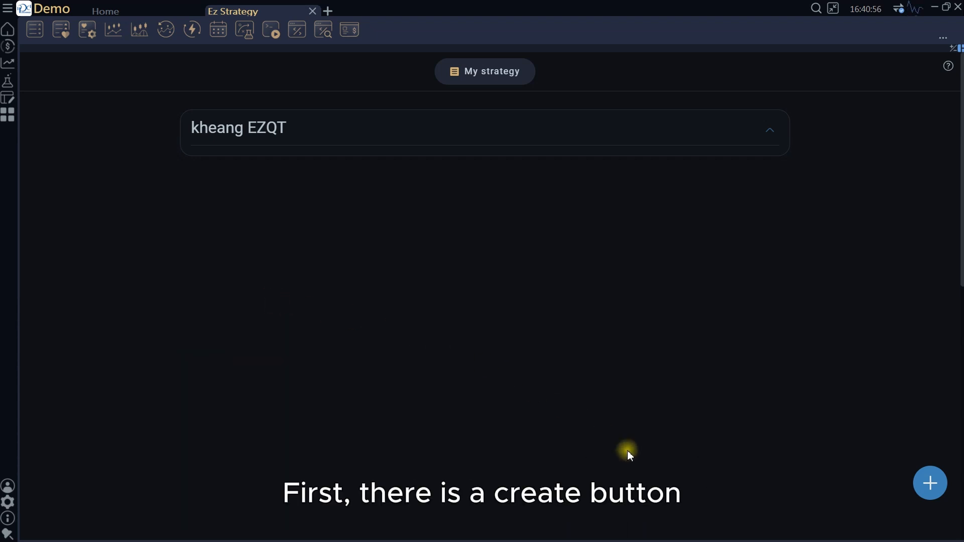
Step: Create a new strategy and open its name, description and symbol settings
{"action": "left_click", "coordinate": [933, 484]}
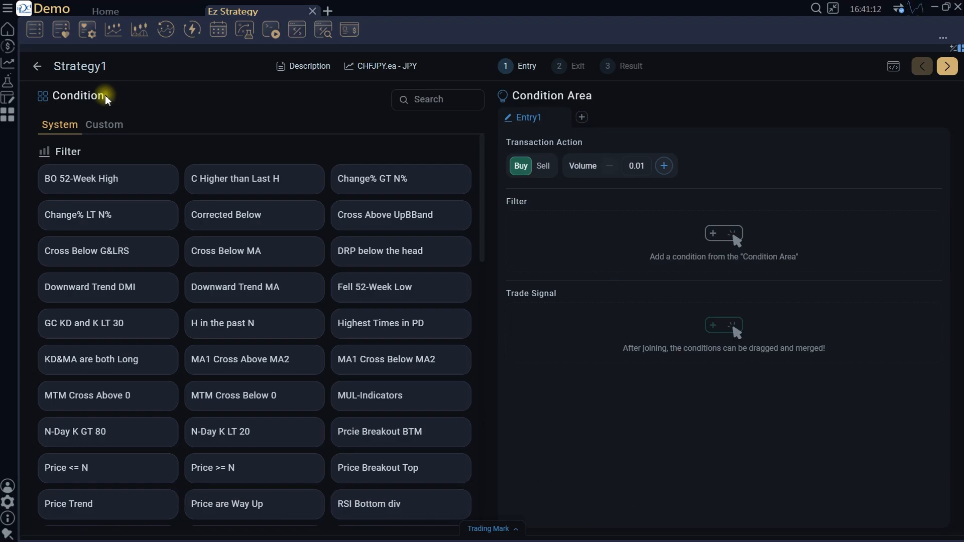
{"action": "left_click", "coordinate": [107, 68]}
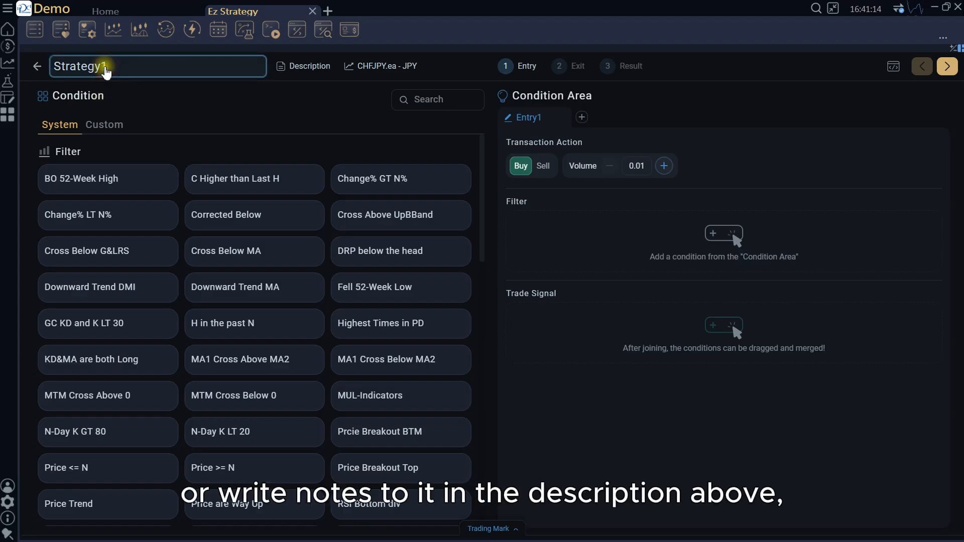
{"action": "left_click", "coordinate": [296, 74]}
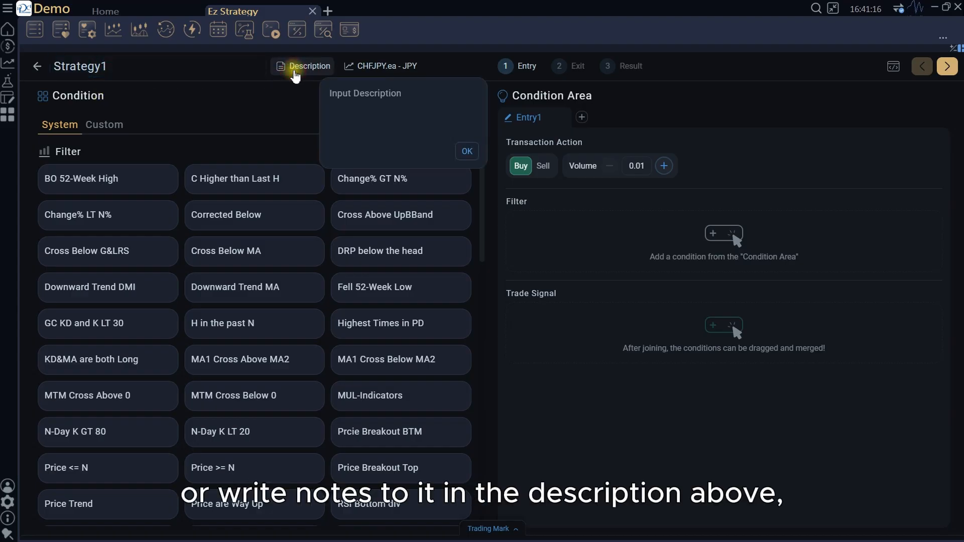
{"action": "left_click", "coordinate": [383, 71]}
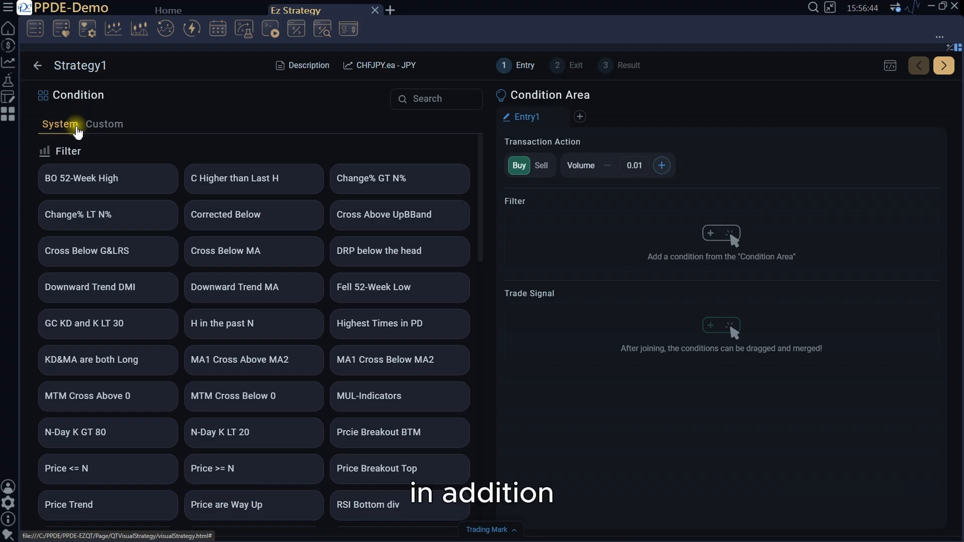
Step: Add the Corrected Below system filter to Entry1 and accept its parameters with Length 20 and Change_Percent 7
{"action": "left_click", "coordinate": [106, 124]}
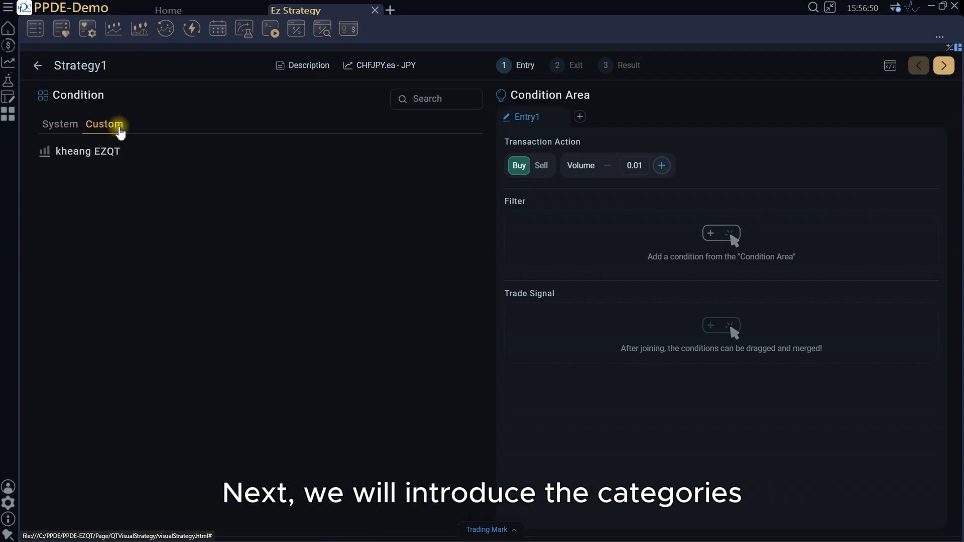
{"action": "left_click", "coordinate": [78, 131]}
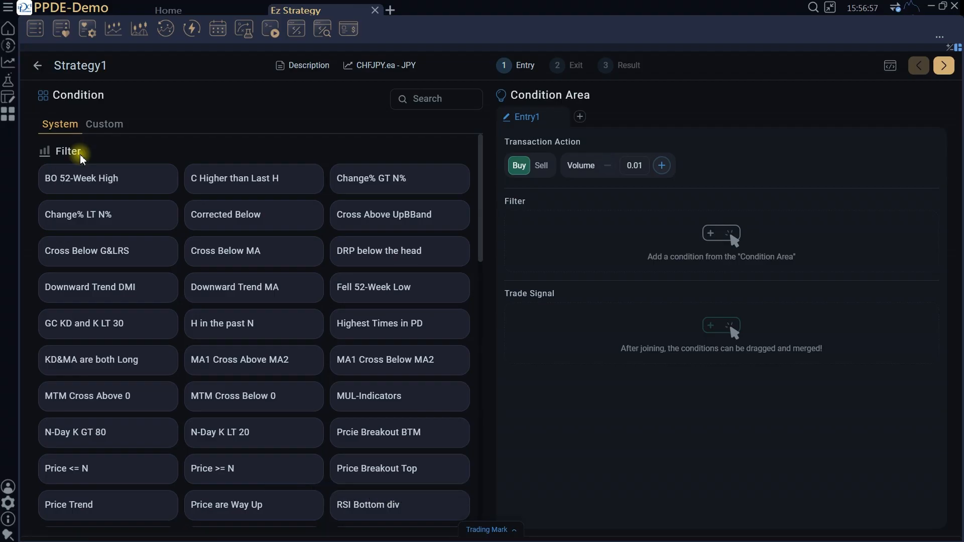
{"action": "mouse_move", "coordinate": [217, 182]}
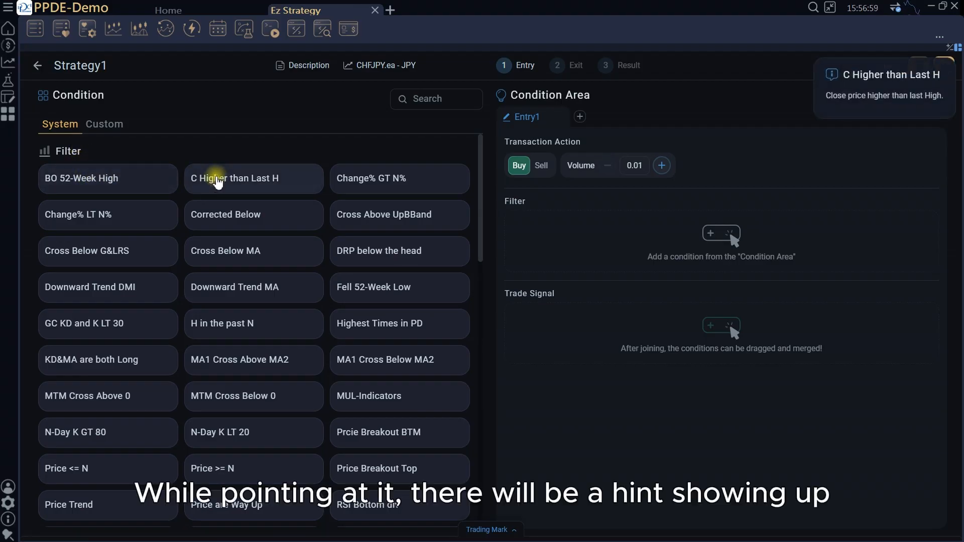
{"action": "mouse_move", "coordinate": [341, 217]}
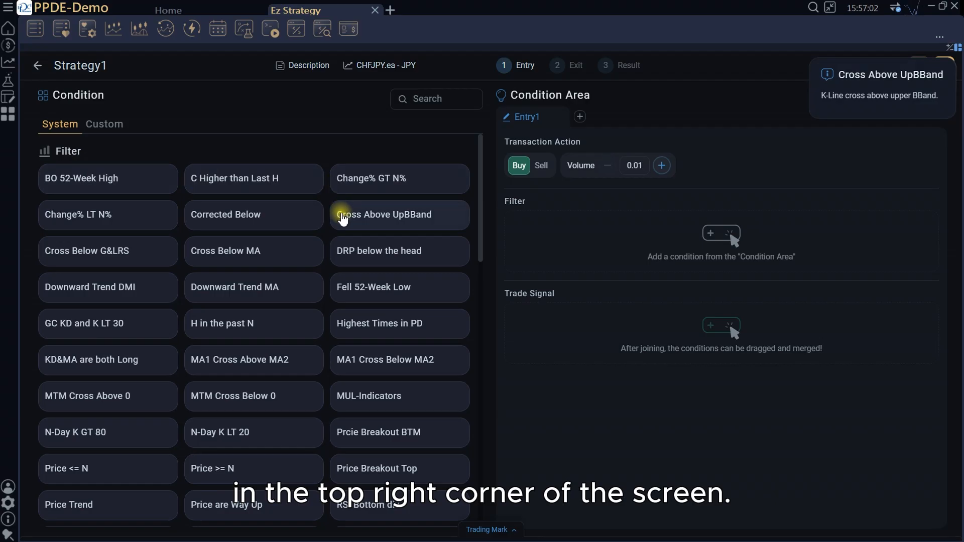
{"action": "mouse_move", "coordinate": [295, 214]}
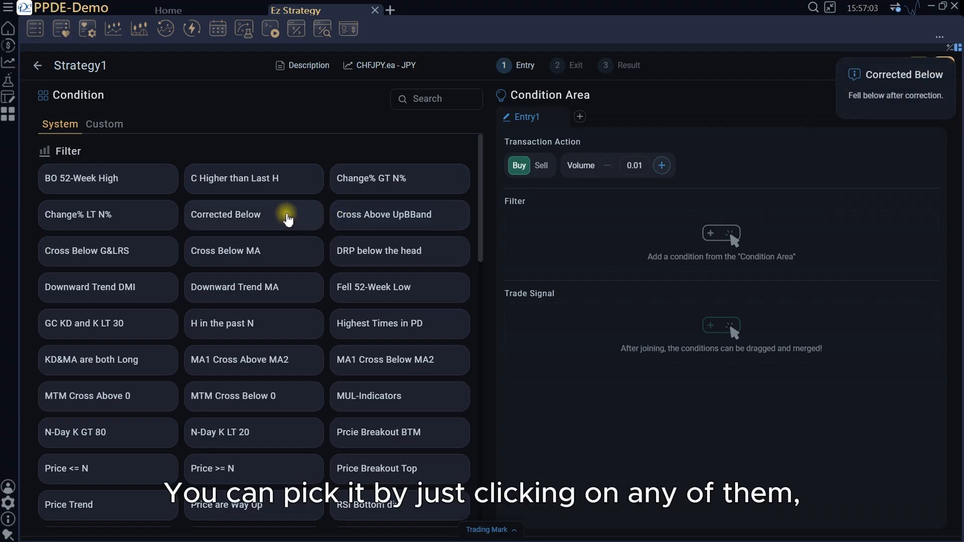
{"action": "left_click", "coordinate": [288, 218]}
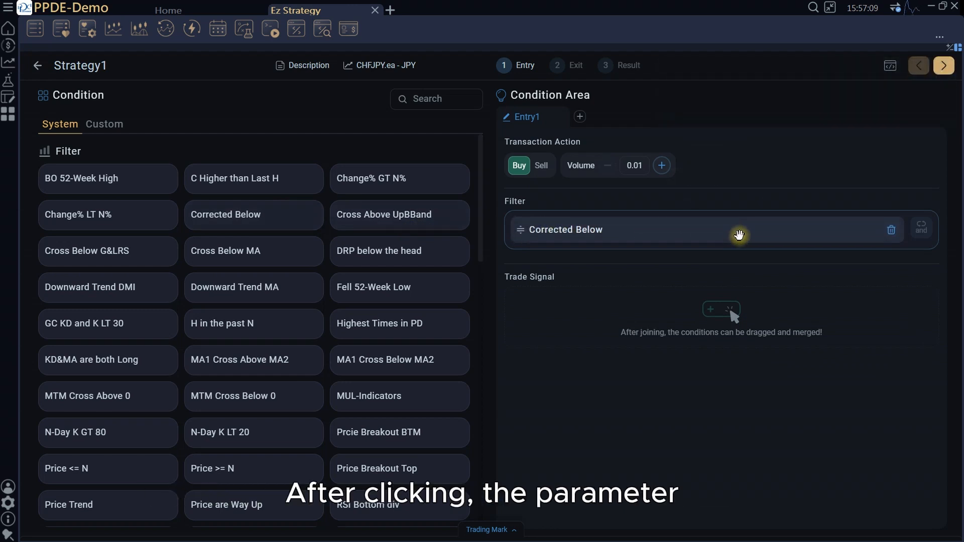
{"action": "left_click", "coordinate": [739, 235]}
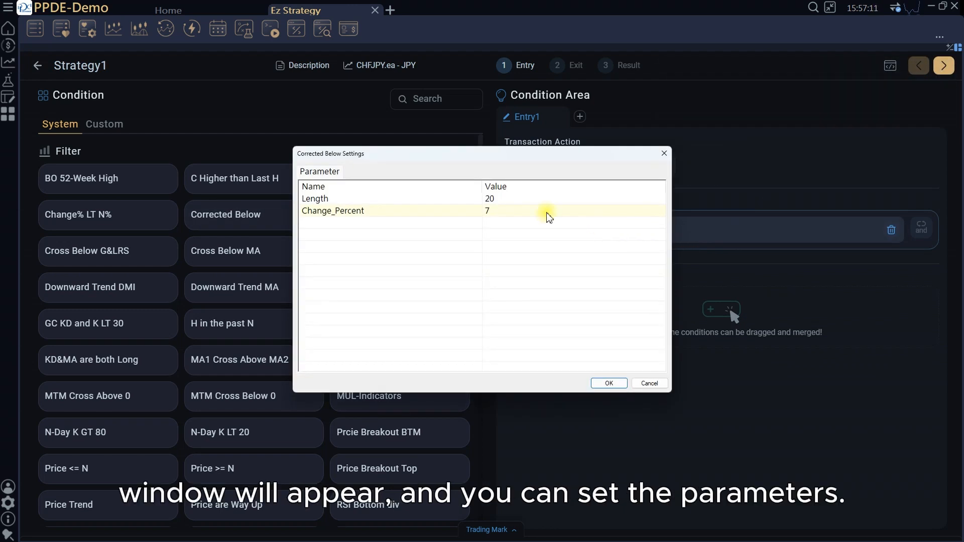
{"action": "left_click", "coordinate": [534, 201]}
{"action": "left_click", "coordinate": [527, 211]}
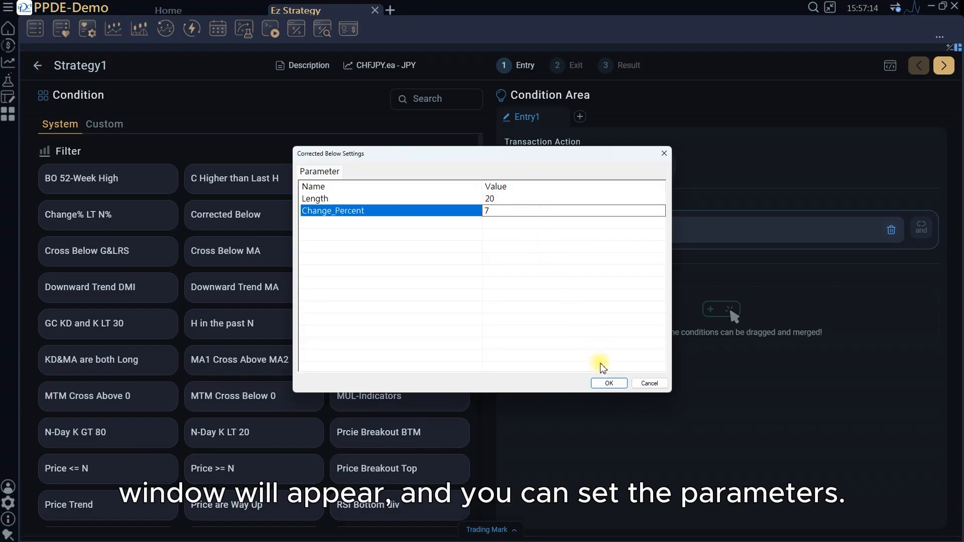
{"action": "left_click", "coordinate": [608, 384]}
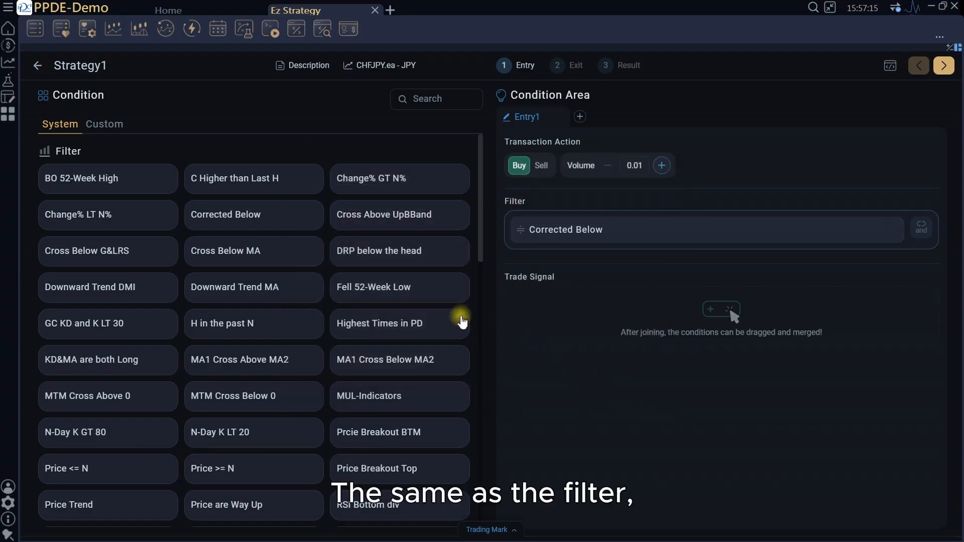
Step: Search the condition list for "ma" and add the MA Golden Cross long condition to Entry1
{"action": "mouse_move", "coordinate": [442, 317]}
{"action": "scroll", "coordinate": [442, 317], "scroll_direction": "down", "scroll_amount": 7}
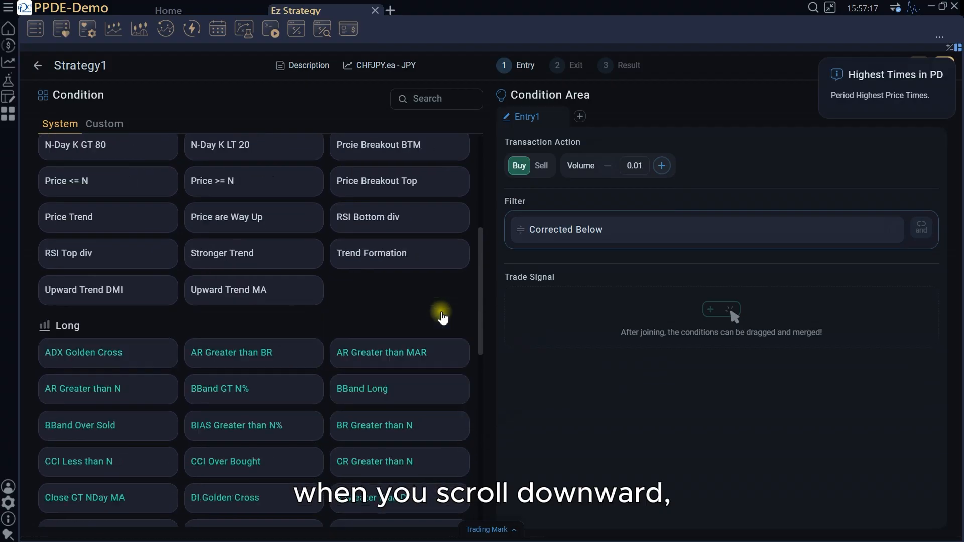
{"action": "mouse_move", "coordinate": [73, 332]}
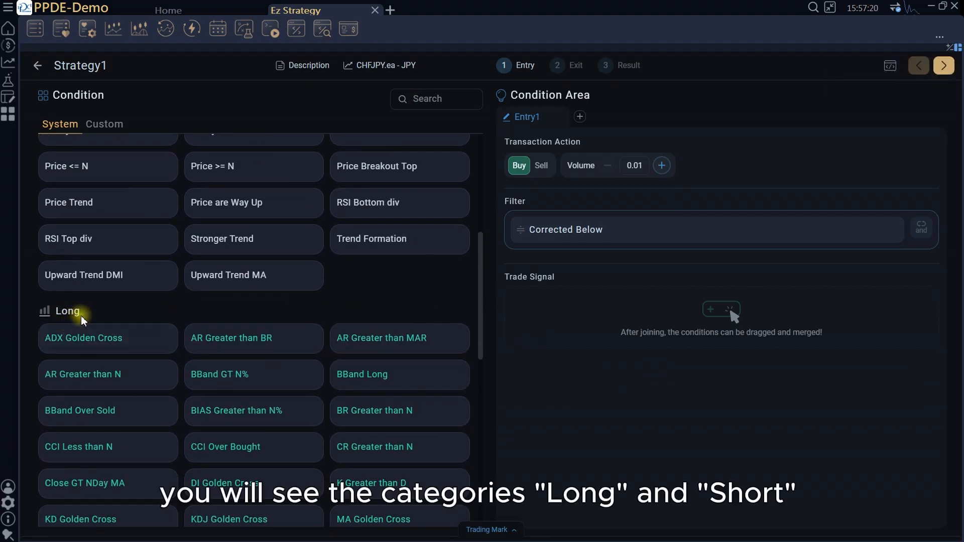
{"action": "scroll", "coordinate": [70, 321], "scroll_direction": "down", "scroll_amount": 7}
{"action": "mouse_move", "coordinate": [59, 393]}
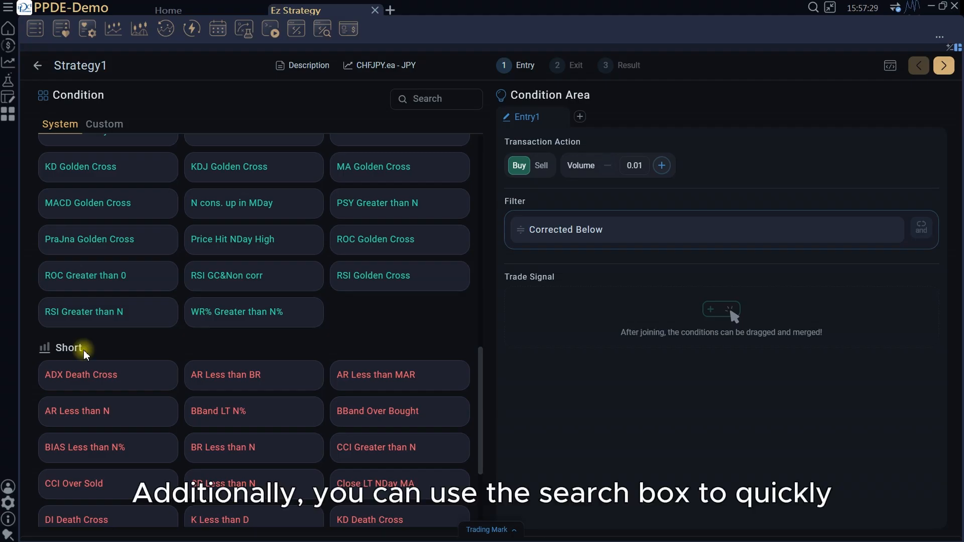
{"action": "left_click", "coordinate": [428, 99]}
{"action": "type", "text": "ma"}
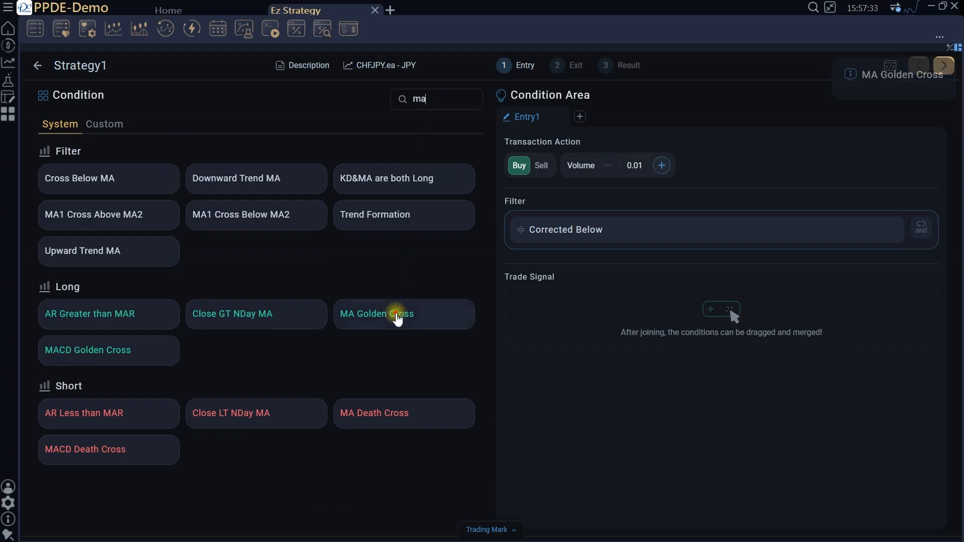
{"action": "left_click", "coordinate": [399, 319]}
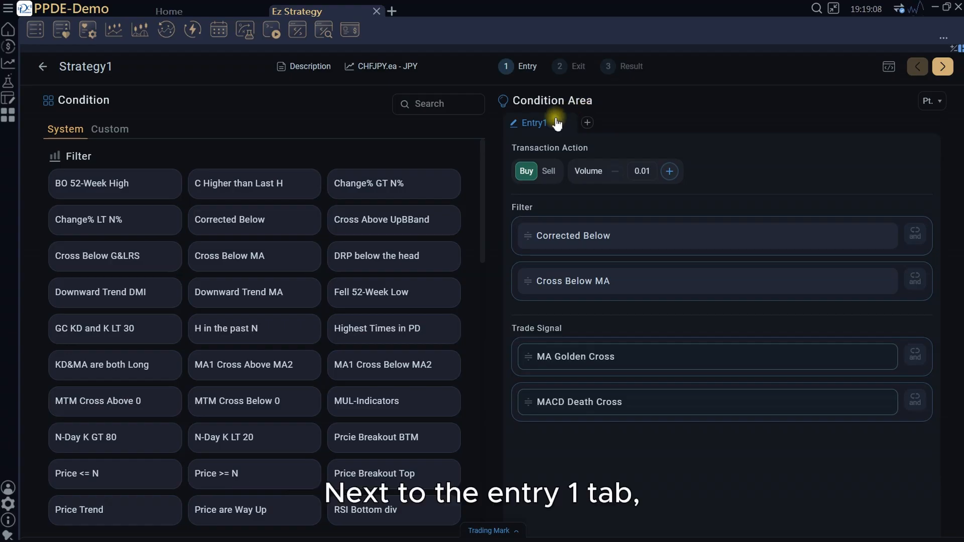
Step: Add a second entry tab to the Condition Area and remove it again
{"action": "left_click", "coordinate": [586, 123]}
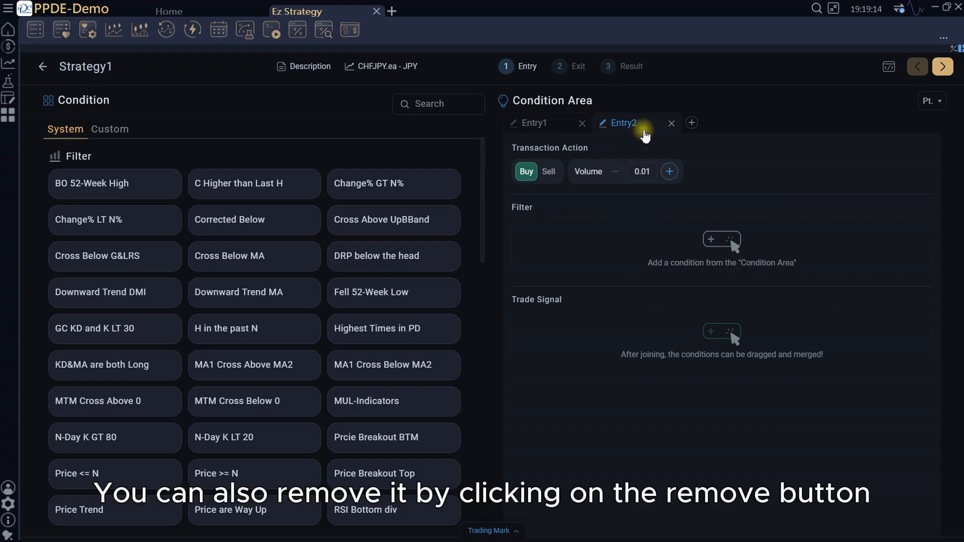
{"action": "left_click", "coordinate": [671, 124]}
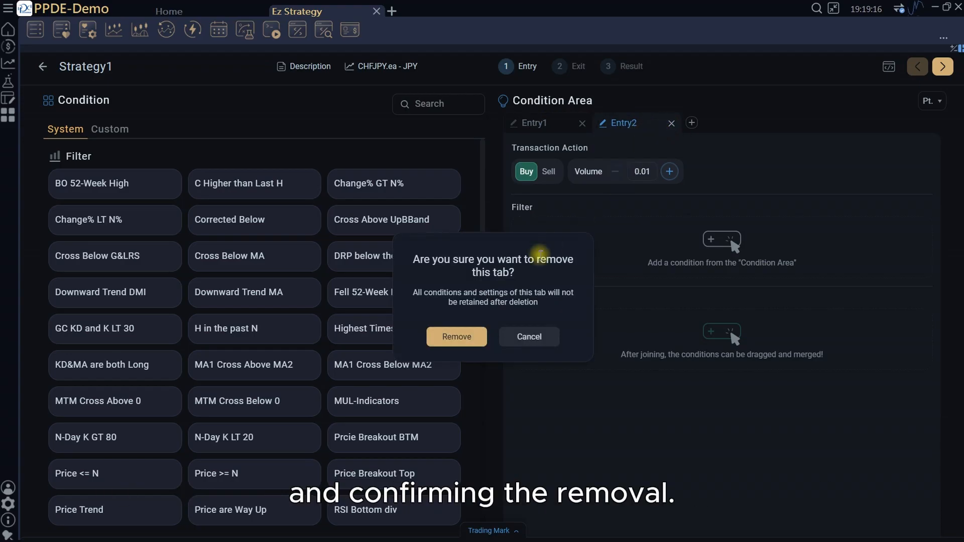
{"action": "left_click", "coordinate": [482, 338]}
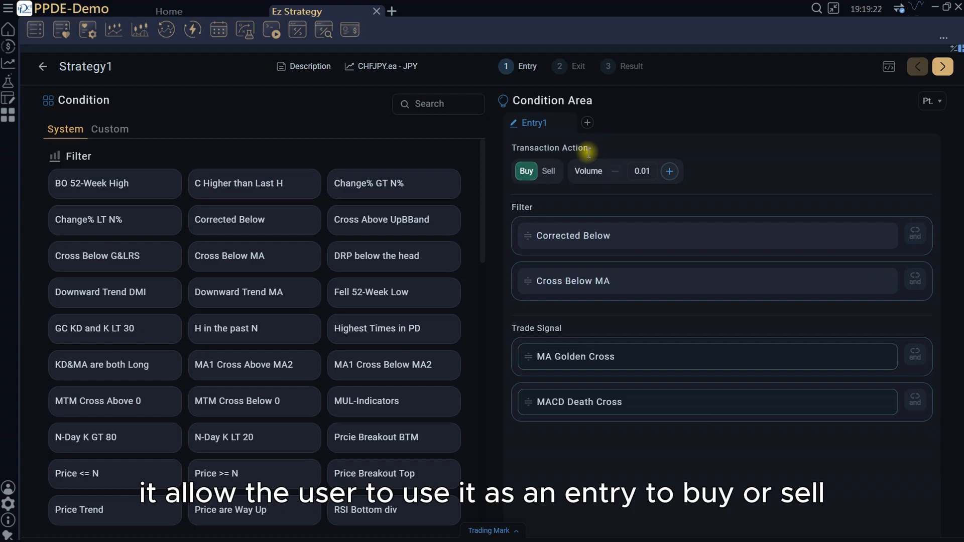
Step: Set the transaction action of Entry1 to Sell, keeping the volume at 0.01
{"action": "left_click", "coordinate": [549, 173]}
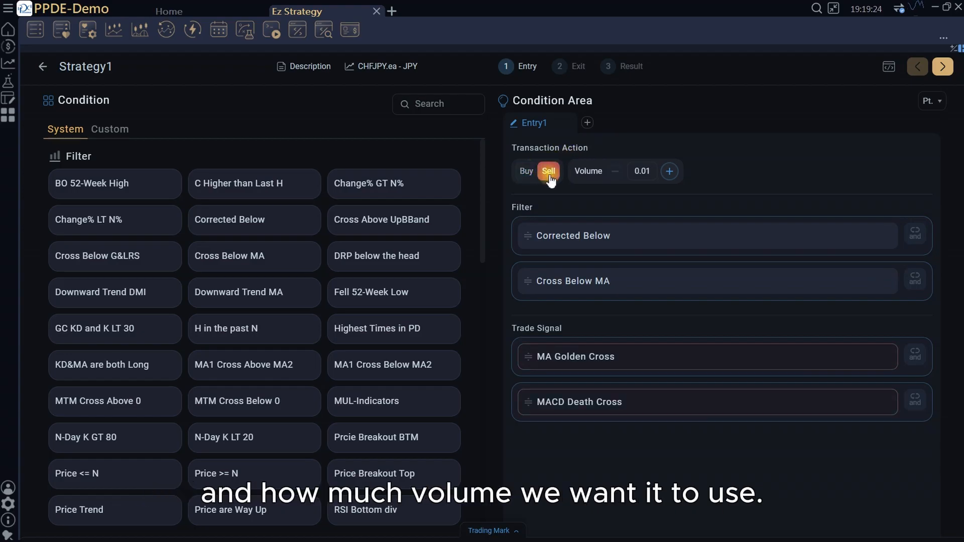
{"action": "left_click", "coordinate": [653, 172]}
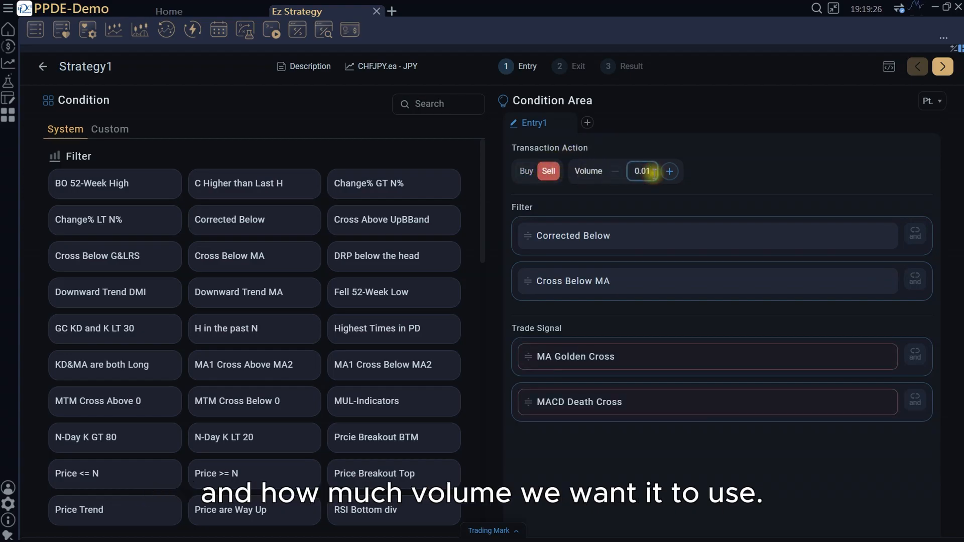
{"action": "left_click", "coordinate": [542, 209]}
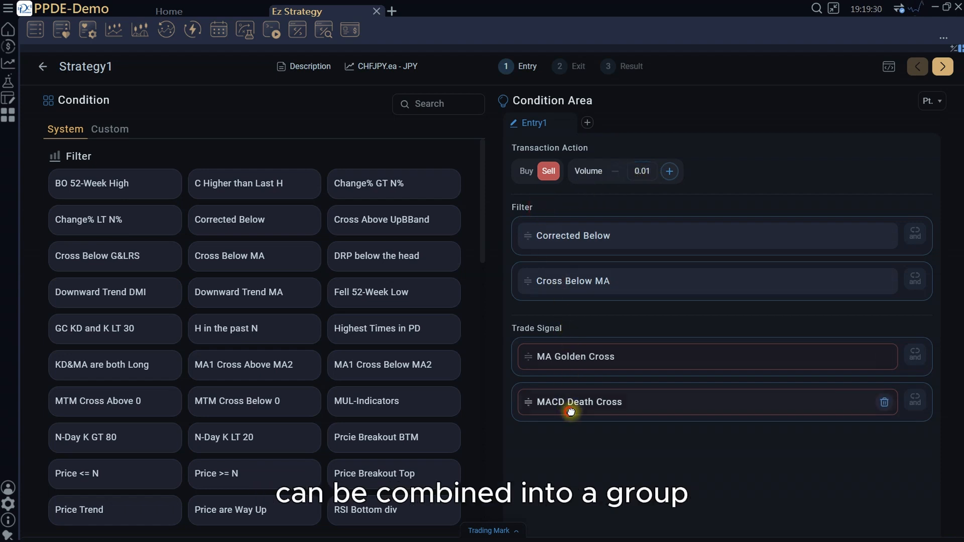
Step: Merge the two trade signals and the two filters into groups, and remove the Corrected Below and MA Golden Cross conditions
{"action": "left_click_drag", "start_coordinate": [572, 402], "coordinate": [573, 368]}
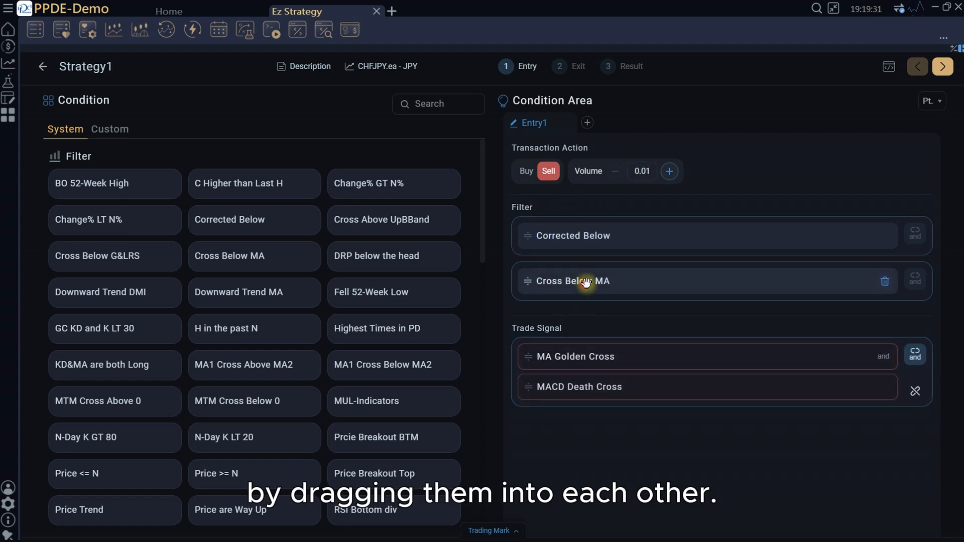
{"action": "left_click_drag", "start_coordinate": [577, 280], "coordinate": [594, 237]}
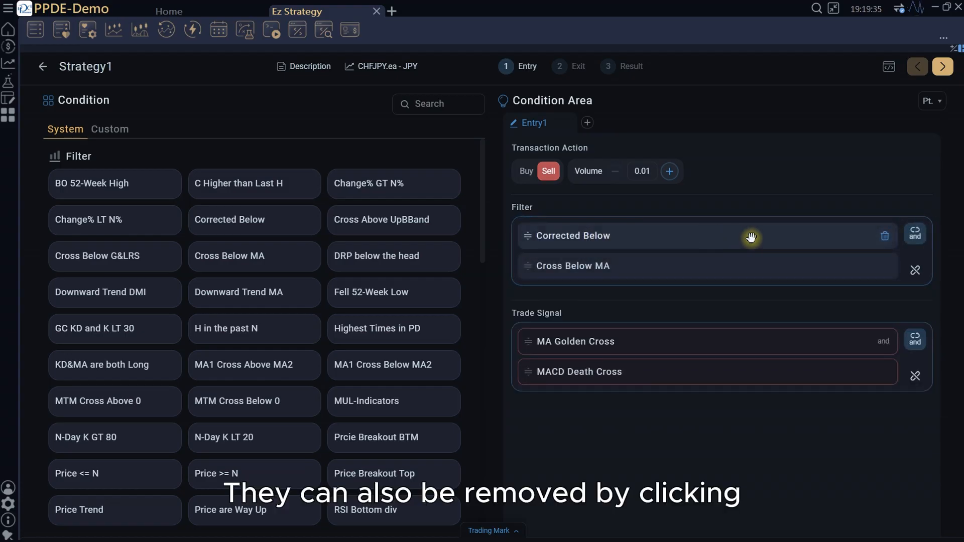
{"action": "left_click", "coordinate": [885, 236]}
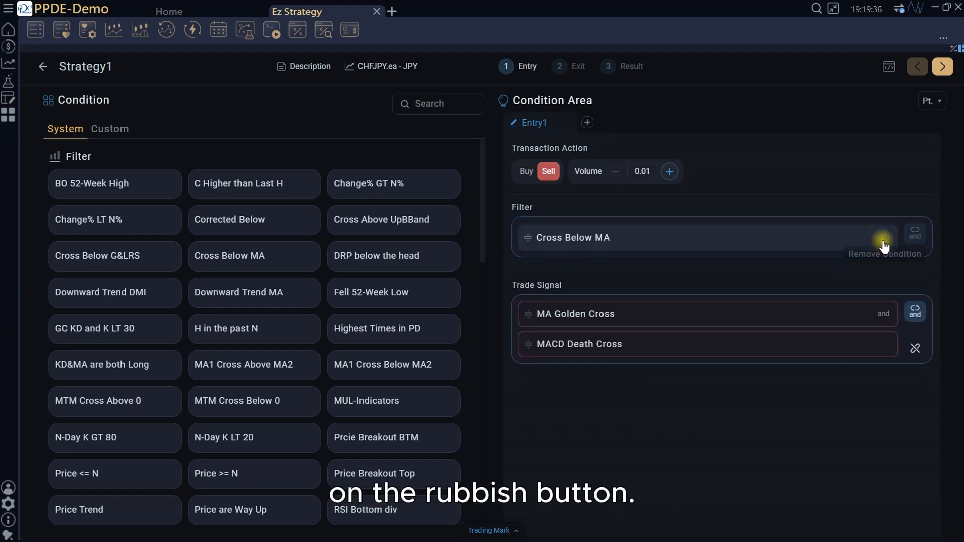
{"action": "left_click", "coordinate": [885, 312]}
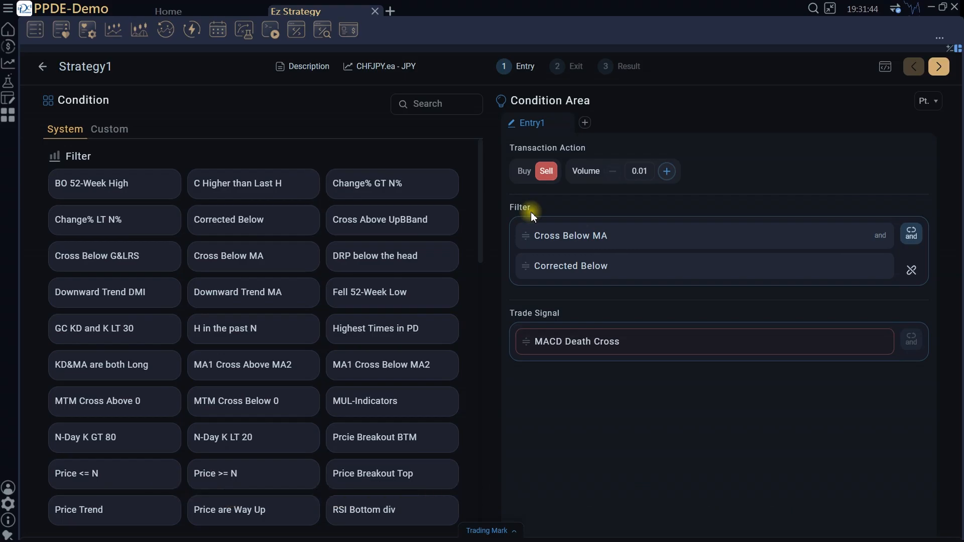
Step: Switch the judgment of the Cross Below MA and Corrected Below filter group to "or"
{"action": "mouse_move", "coordinate": [528, 342]}
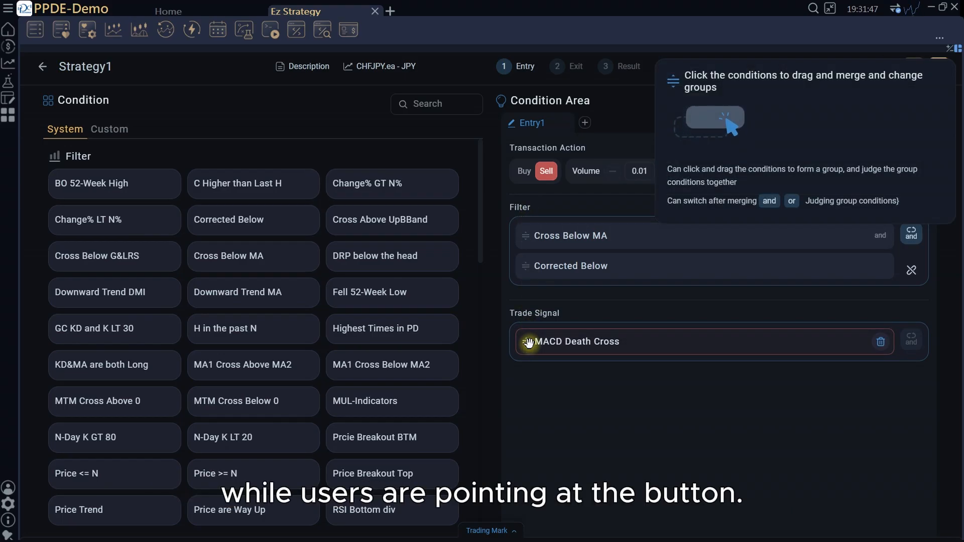
{"action": "mouse_move", "coordinate": [910, 248]}
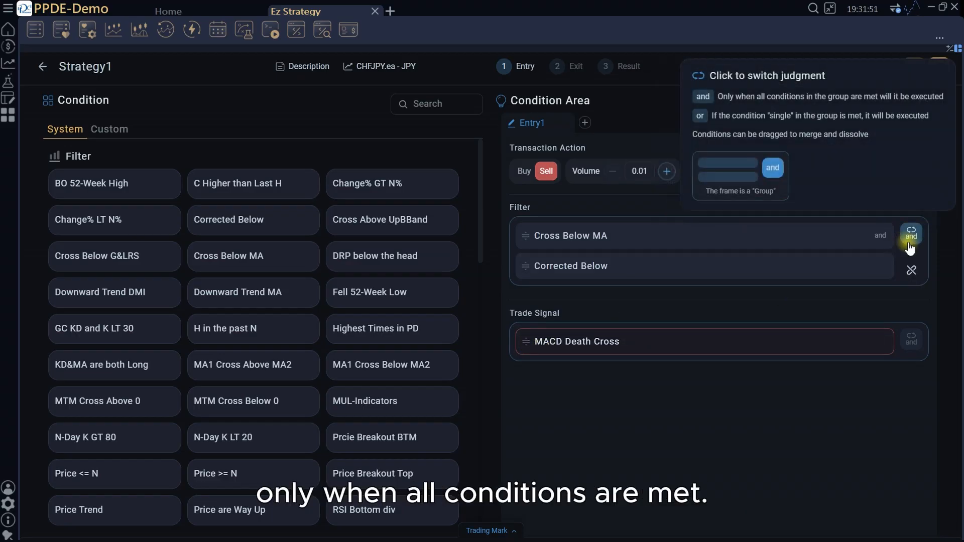
{"action": "left_click", "coordinate": [911, 247]}
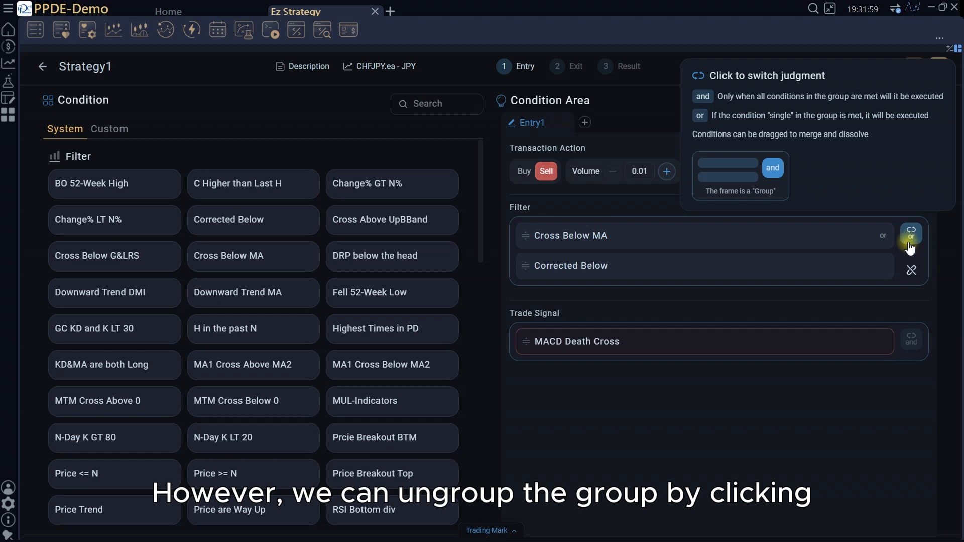
Step: Ungroup the Cross Below MA and Corrected Below filters of Entry1
{"action": "left_click", "coordinate": [912, 274]}
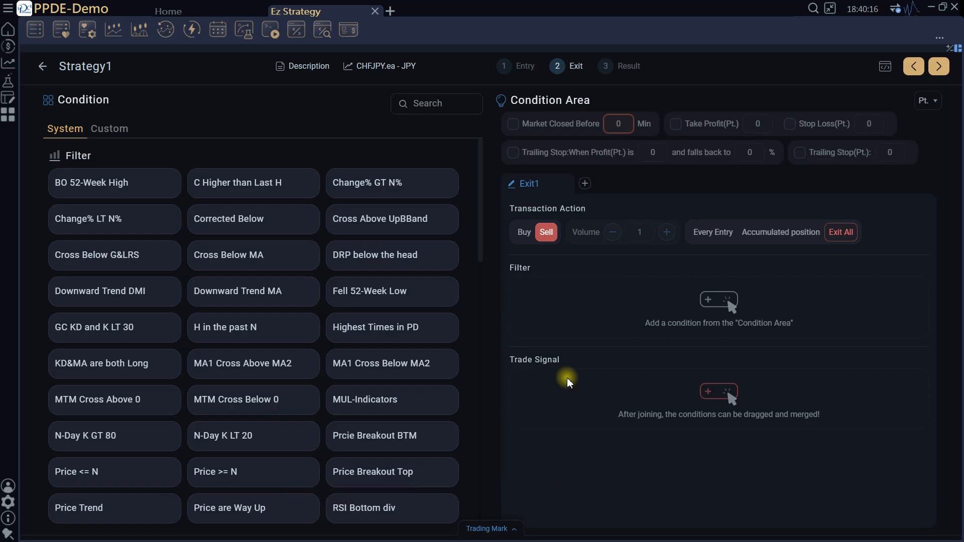
Step: Enable the Market Closed Before, Take Profit, Stop Loss and both Trailing Stop conditions for the exit, keeping Pt. as the unit
{"action": "left_click", "coordinate": [514, 124]}
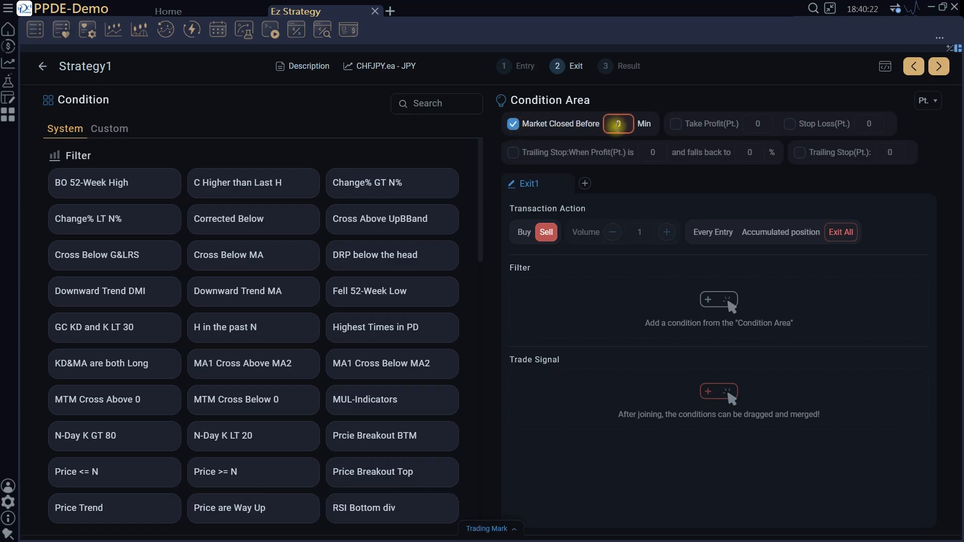
{"action": "left_click", "coordinate": [676, 125]}
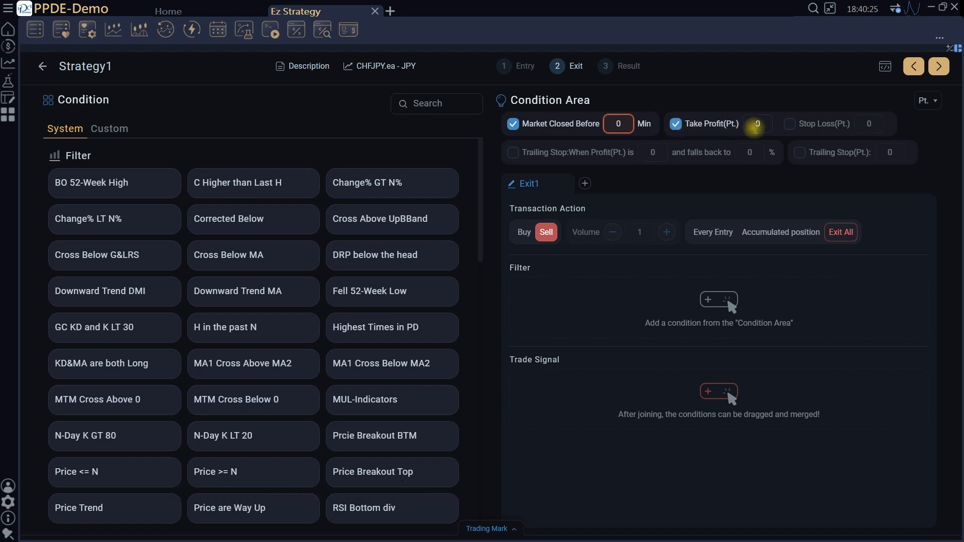
{"action": "left_click", "coordinate": [791, 130]}
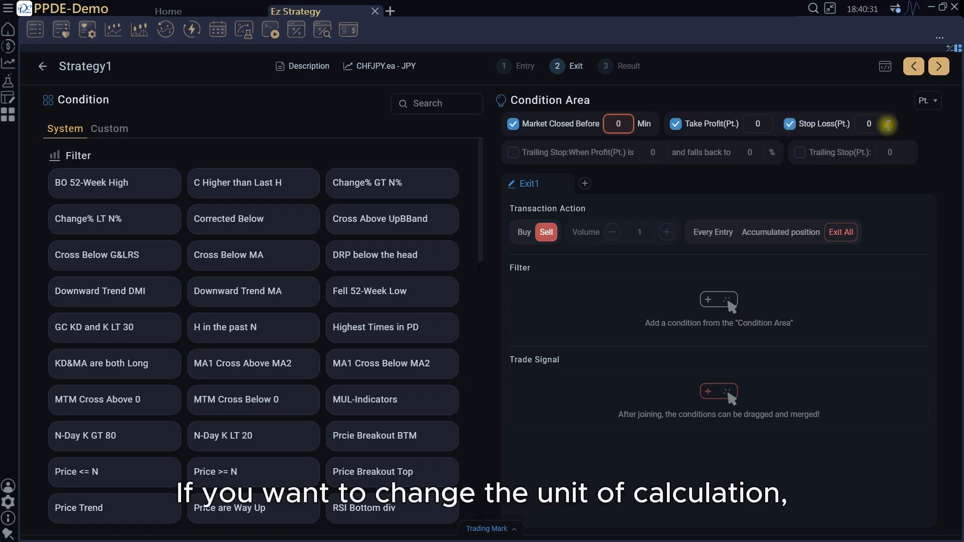
{"action": "left_click", "coordinate": [935, 102]}
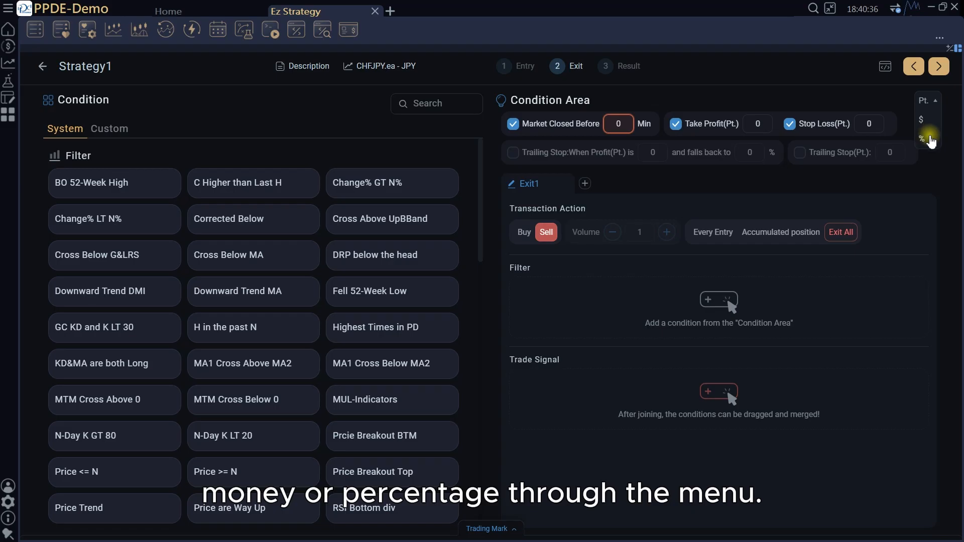
{"action": "left_click", "coordinate": [925, 102]}
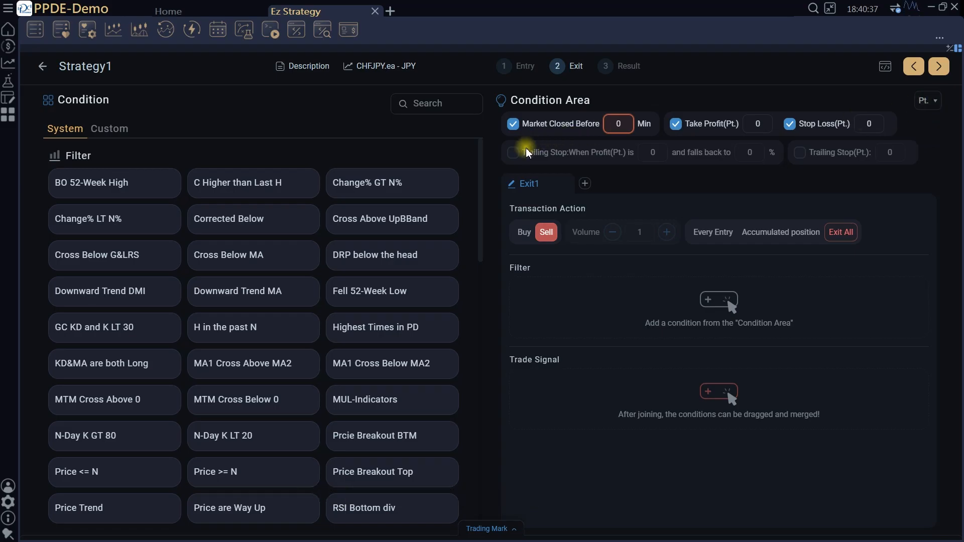
{"action": "left_click", "coordinate": [514, 154]}
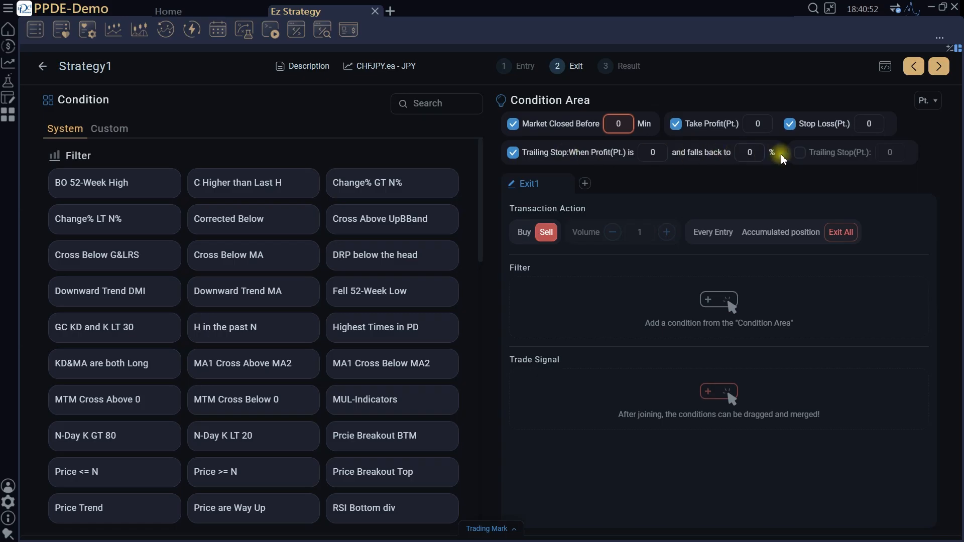
{"action": "left_click", "coordinate": [798, 157]}
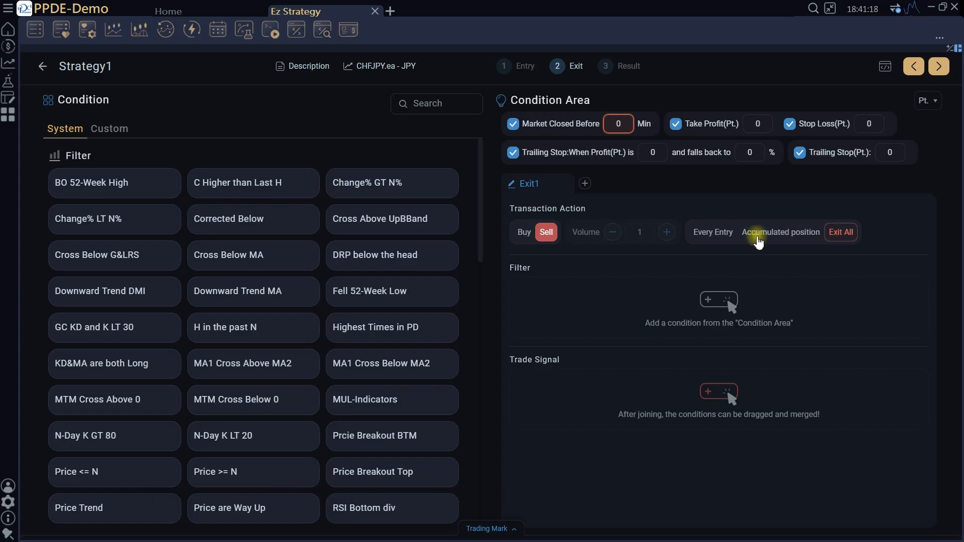
Step: Try the Every Entry mode for Exit1's transaction action, and settle on Accumulated position
{"action": "left_click", "coordinate": [706, 241]}
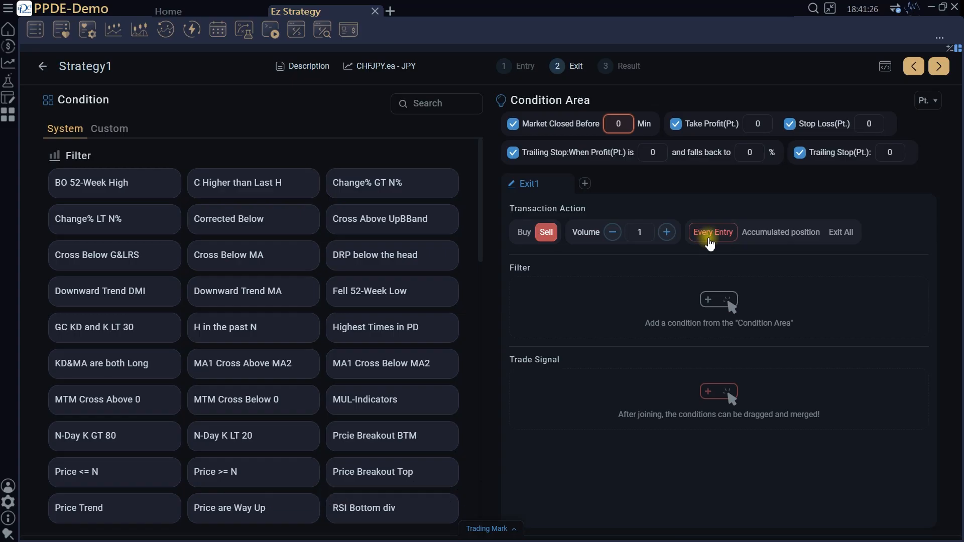
{"action": "left_click", "coordinate": [771, 236]}
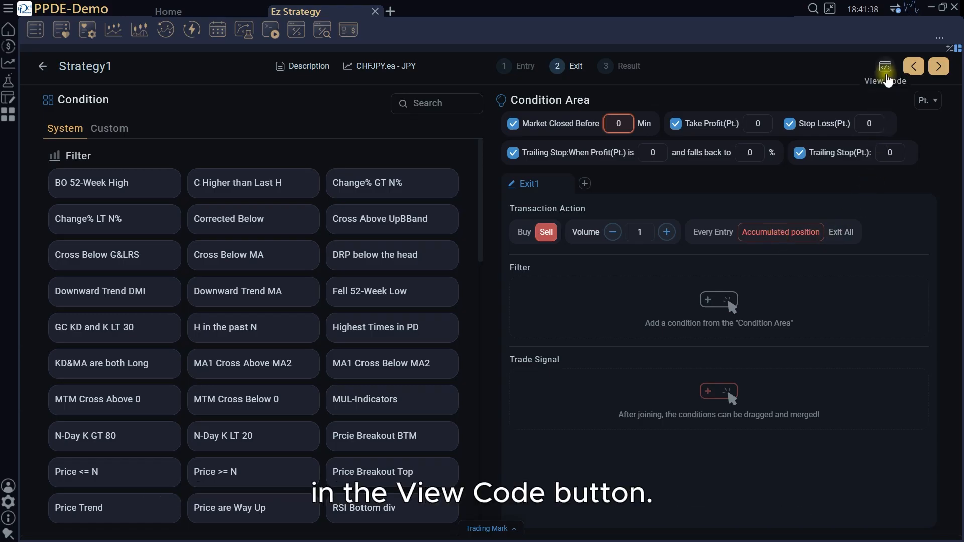
Step: View the code generated for the strategy and read through its inputs and exit settings
{"action": "left_click", "coordinate": [886, 68]}
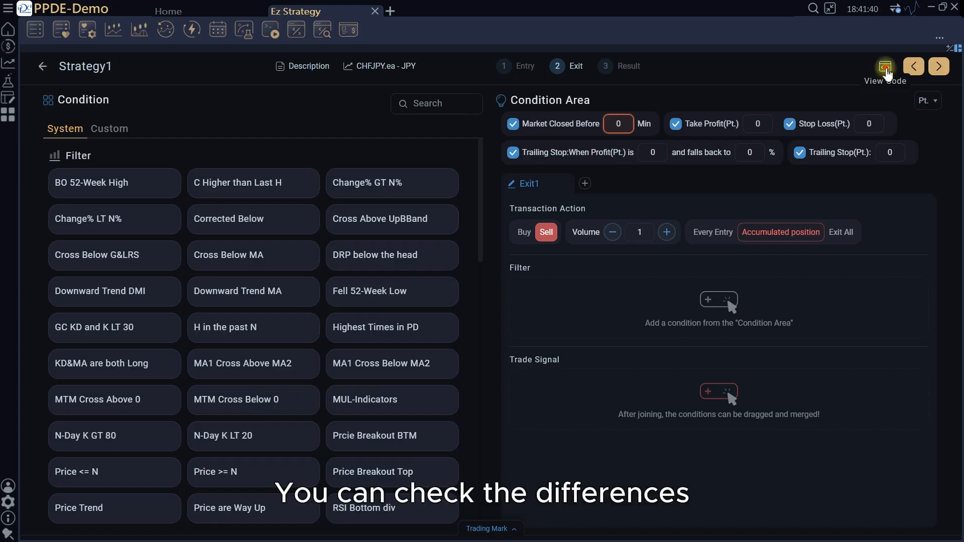
{"action": "scroll", "coordinate": [851, 186], "scroll_direction": "up", "scroll_amount": 1}
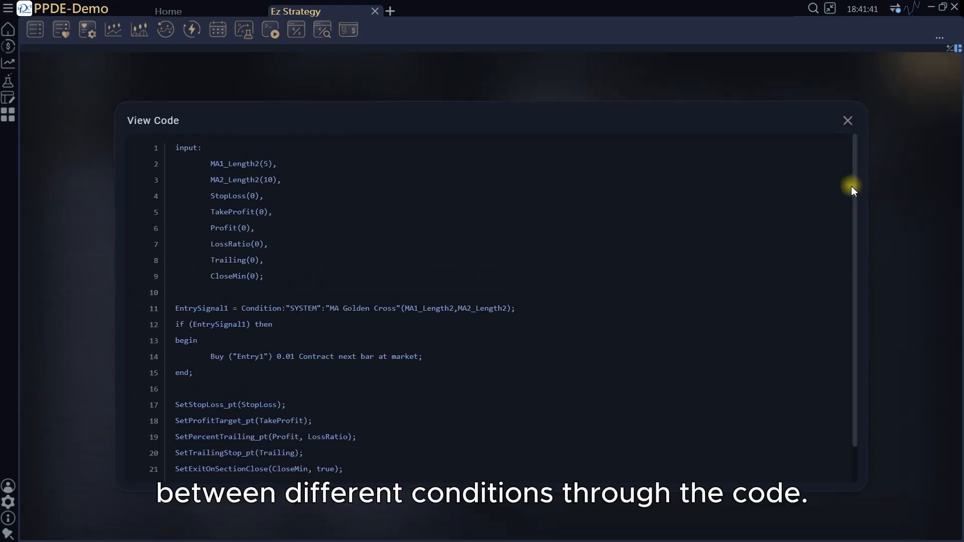
{"action": "scroll", "coordinate": [851, 186], "scroll_direction": "down", "scroll_amount": 1}
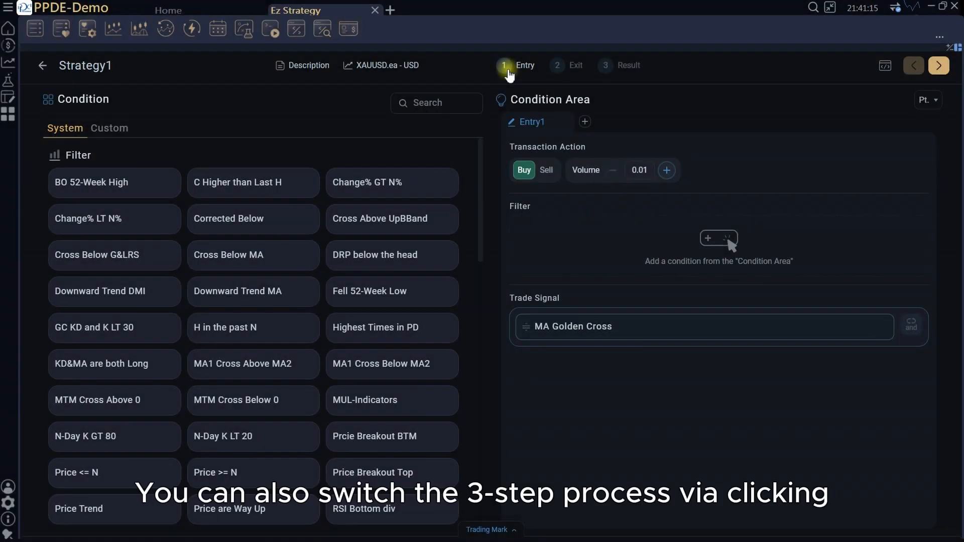
Step: View the strategy's Exit and Result stages in turn, and go back to the previous stages
{"action": "left_click", "coordinate": [558, 66]}
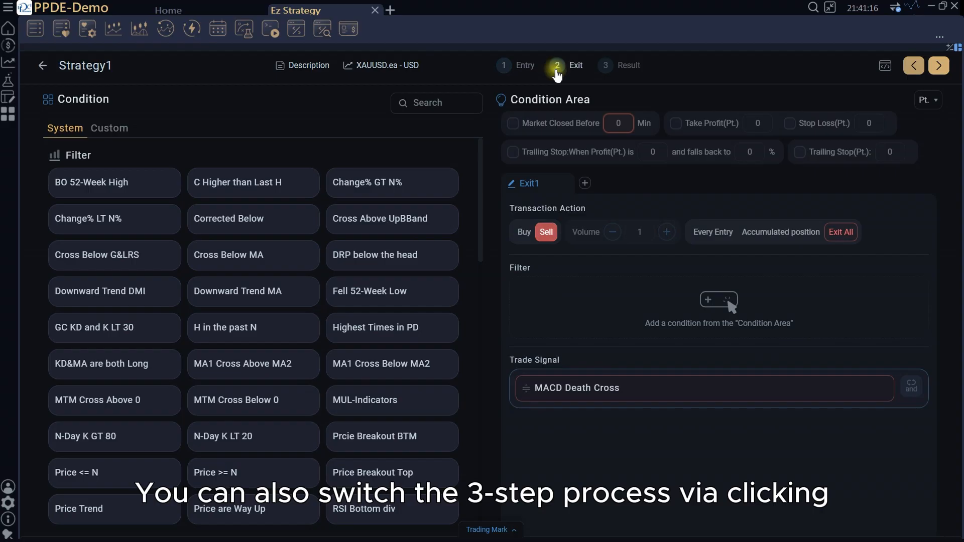
{"action": "left_click", "coordinate": [605, 67]}
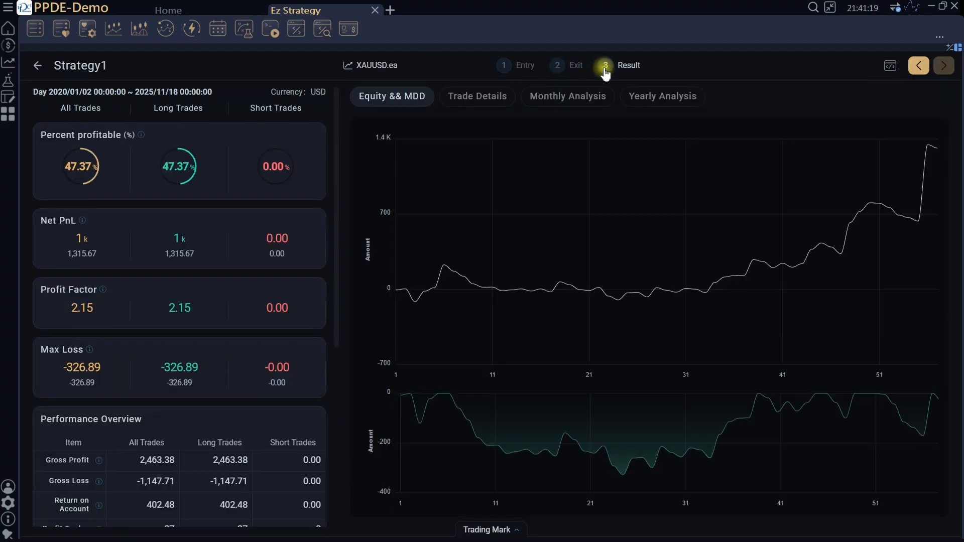
{"action": "left_click", "coordinate": [923, 67]}
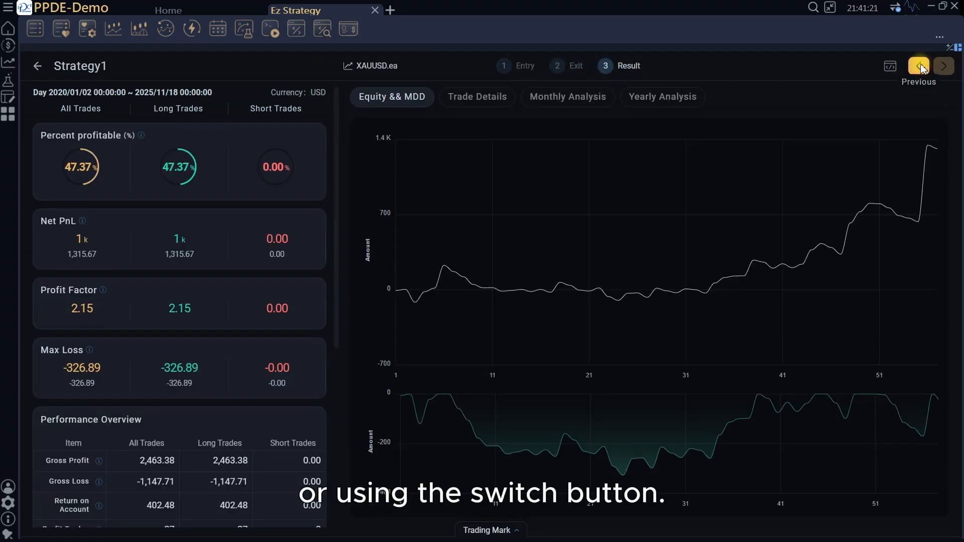
{"action": "left_click", "coordinate": [923, 68]}
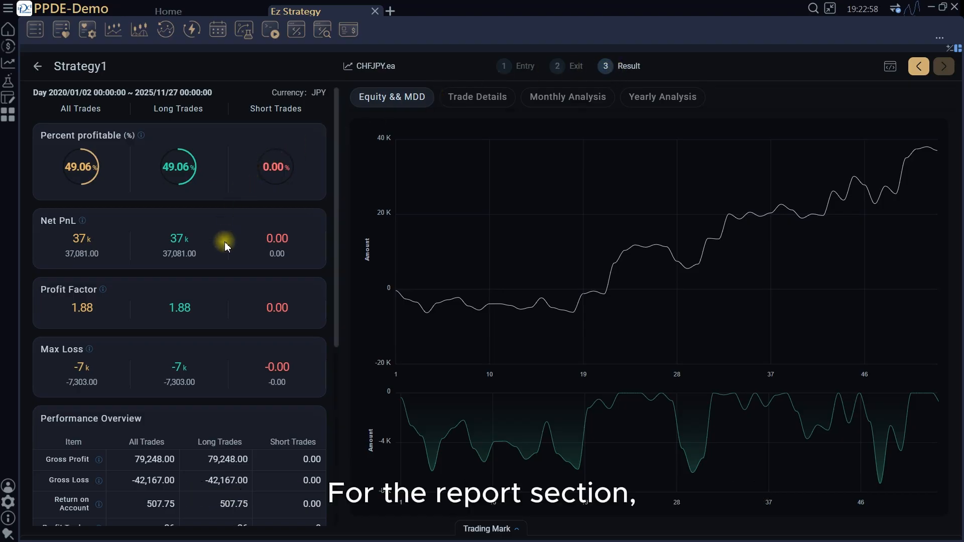
Step: Look through the performance overview in the CHFJPY.ea result report and return to its beginning
{"action": "scroll", "coordinate": [225, 242], "scroll_direction": "down", "scroll_amount": 5}
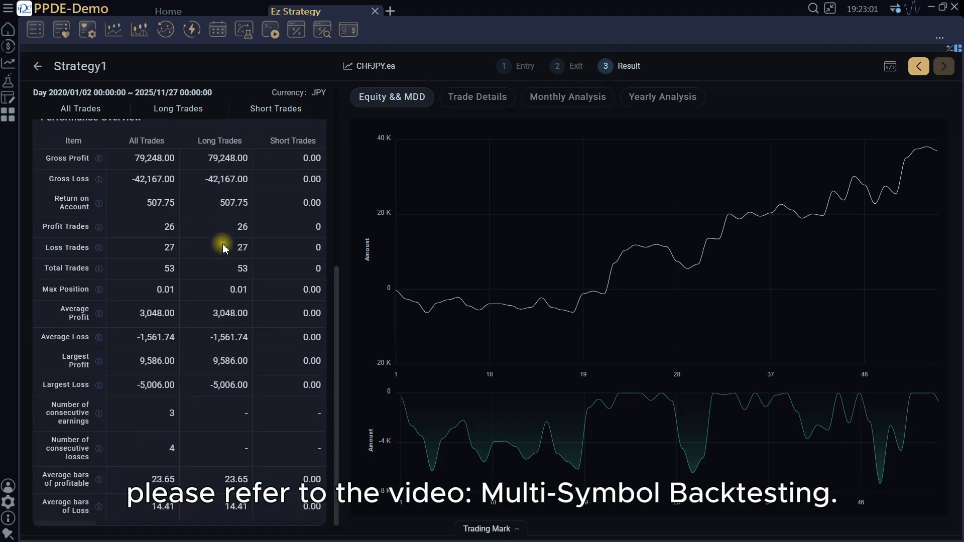
{"action": "scroll", "coordinate": [223, 246], "scroll_direction": "up", "scroll_amount": 5}
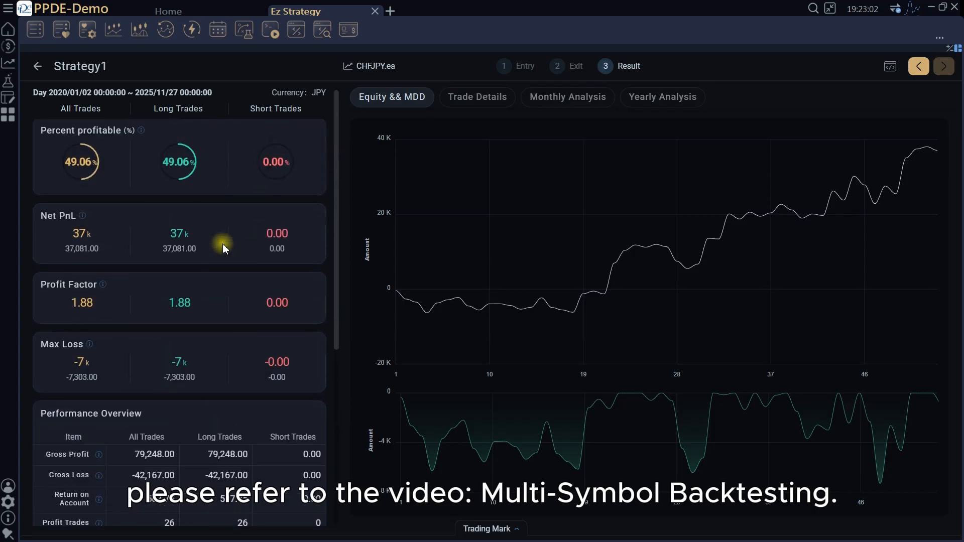
Step: Show the trading marks on the CHFJPY.ea price chart and set its timeframe to 60 Min
{"action": "left_click", "coordinate": [504, 527]}
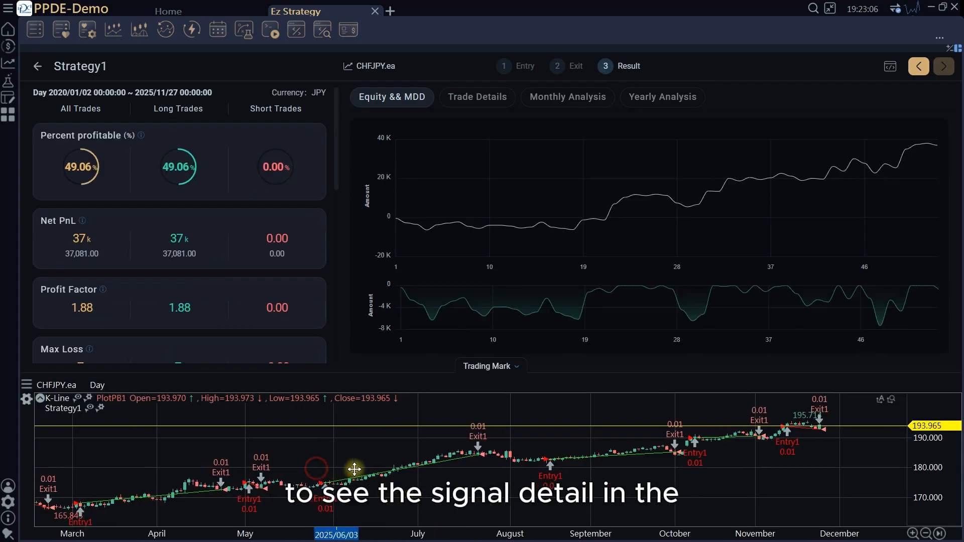
{"action": "left_click_drag", "start_coordinate": [447, 473], "coordinate": [511, 480]}
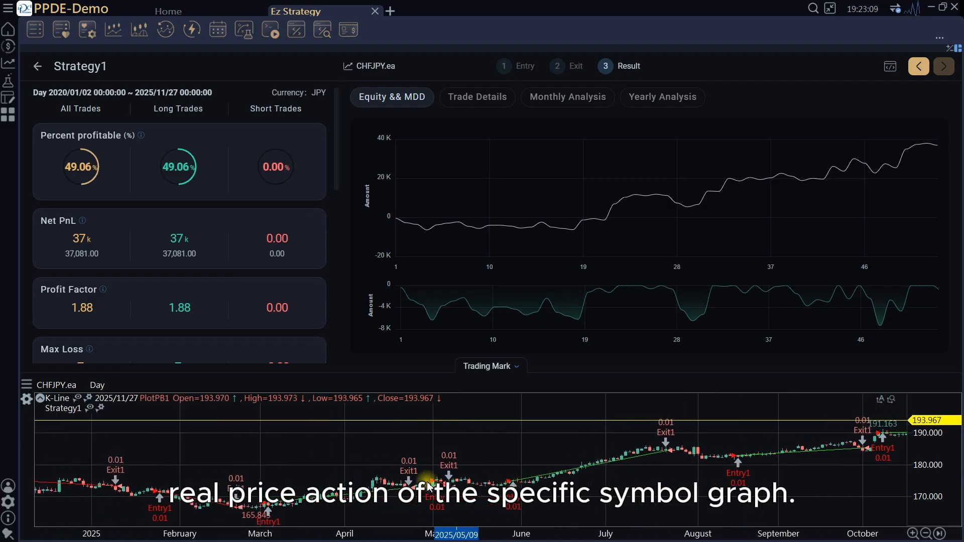
{"action": "left_click_drag", "start_coordinate": [252, 458], "coordinate": [329, 469]}
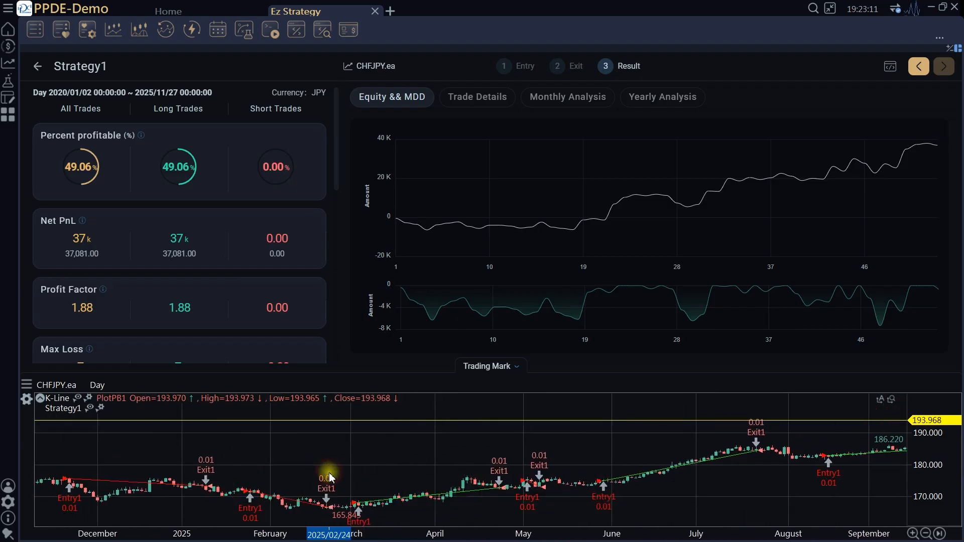
{"action": "left_click", "coordinate": [97, 385]}
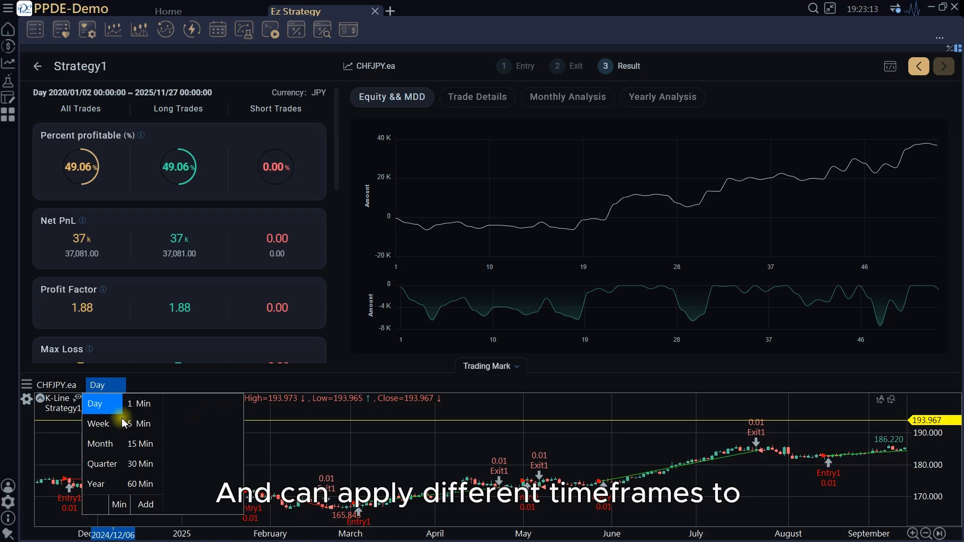
{"action": "left_click", "coordinate": [145, 483]}
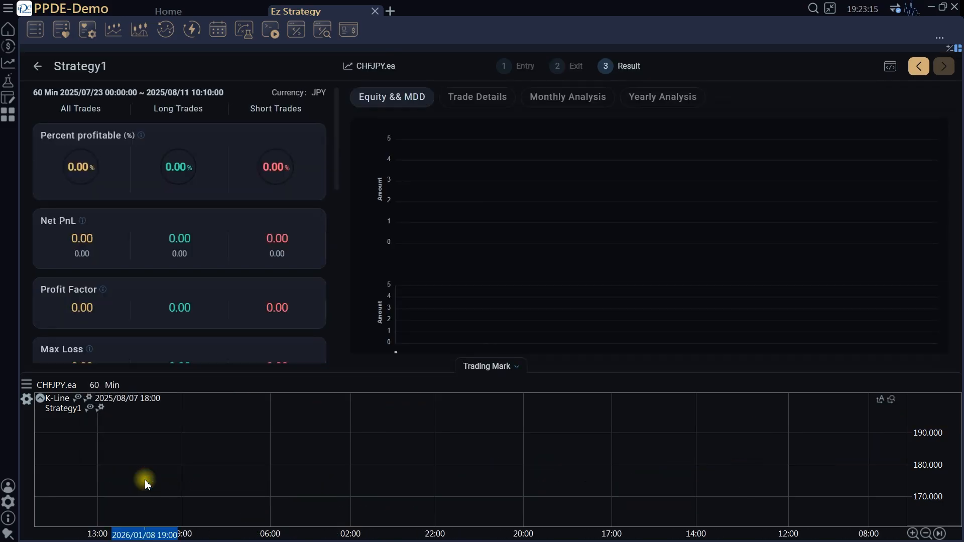